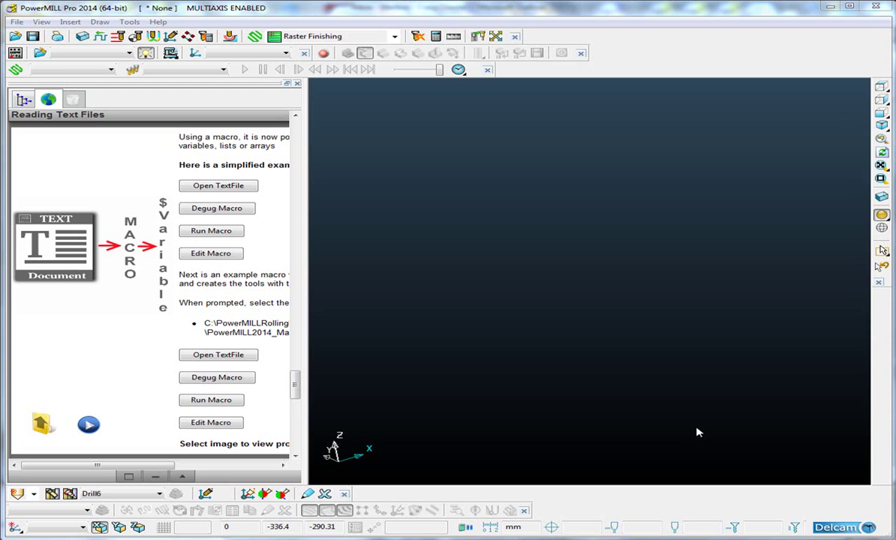
Step: Open the sample text file in Notepad and highlight line one, line two, then lines 3–10
{"action": "left_click", "coordinate": [196, 185]}
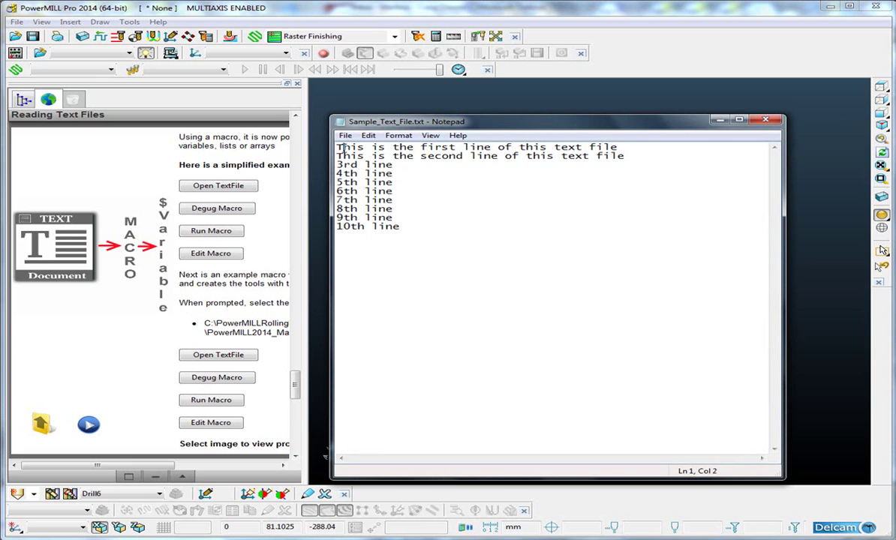
{"action": "left_click_drag", "start_coordinate": [343, 147], "coordinate": [643, 142]}
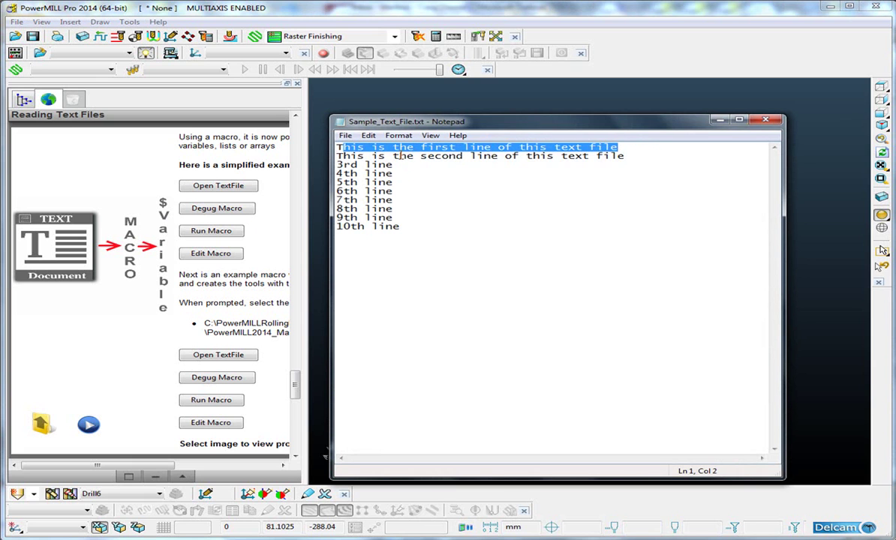
{"action": "left_click_drag", "start_coordinate": [342, 156], "coordinate": [643, 156]}
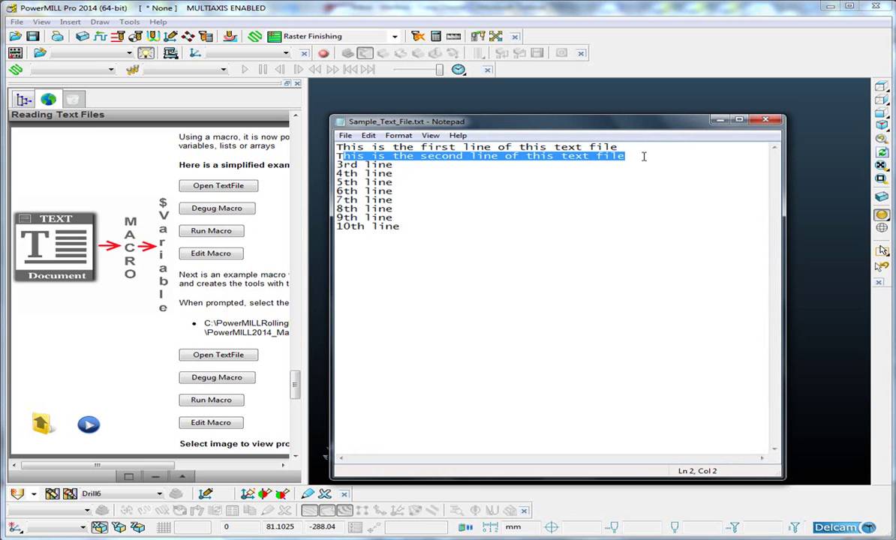
{"action": "left_click_drag", "start_coordinate": [338, 164], "coordinate": [416, 228]}
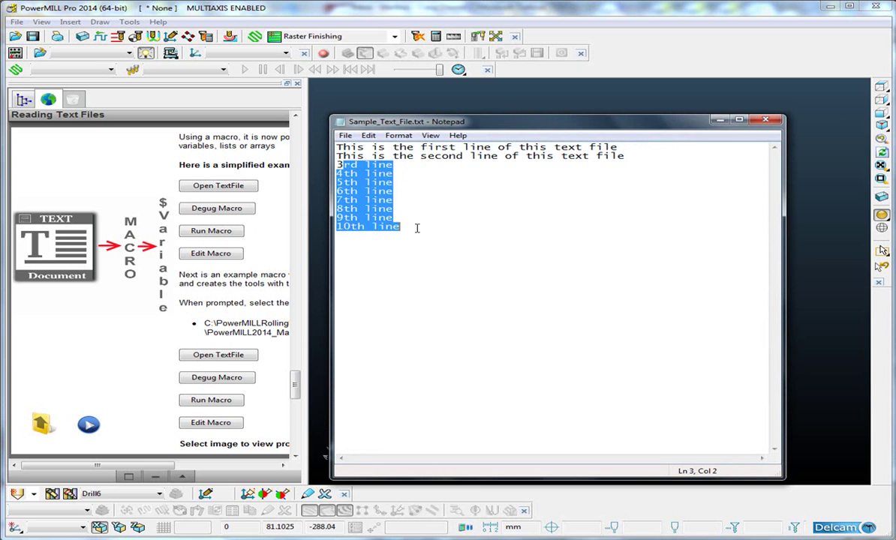
{"action": "left_click", "coordinate": [415, 228]}
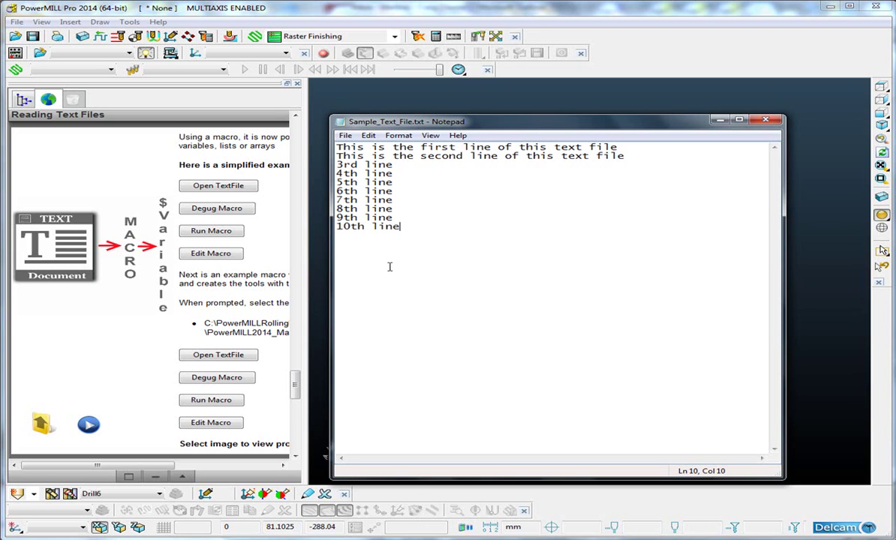
Step: Debug the text-reading macro, stepping through the LineOne, LineTwo and Tool_Data declarations
{"action": "left_click", "coordinate": [217, 210]}
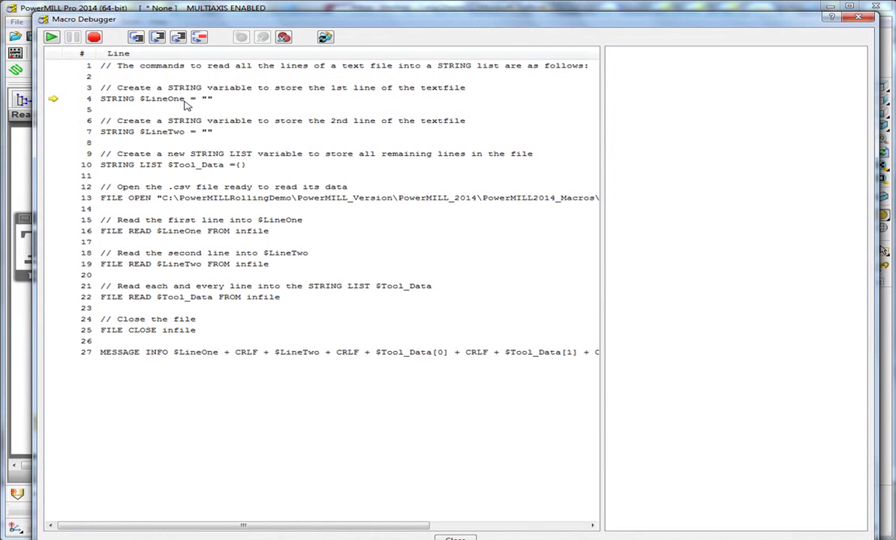
{"action": "left_click", "coordinate": [130, 36]}
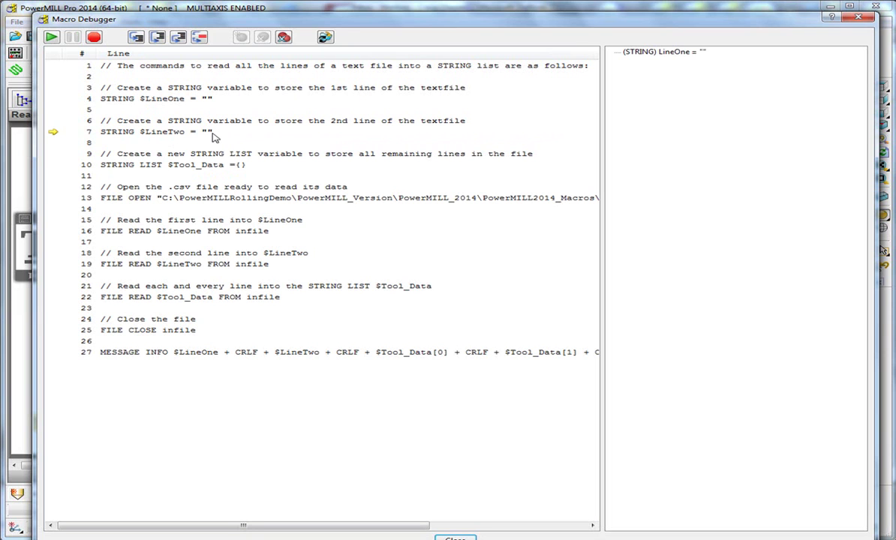
{"action": "left_click", "coordinate": [136, 36]}
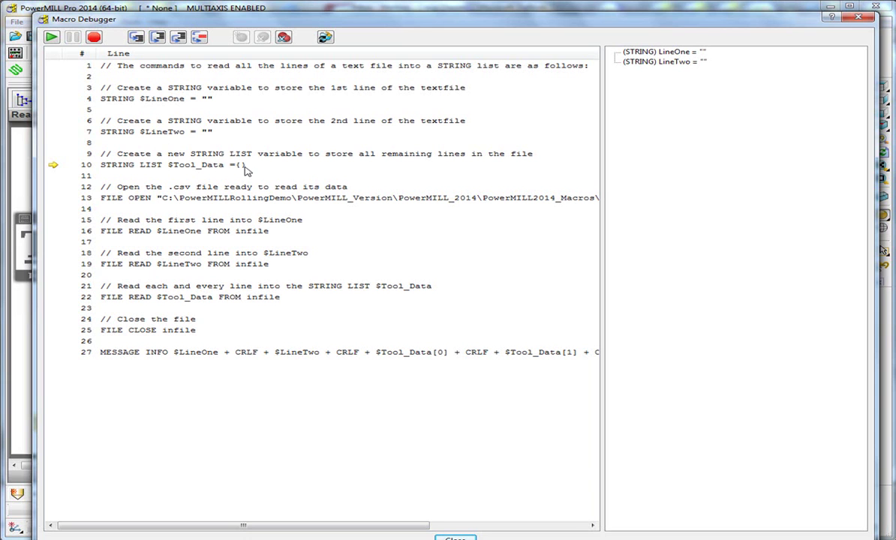
{"action": "left_click", "coordinate": [137, 39]}
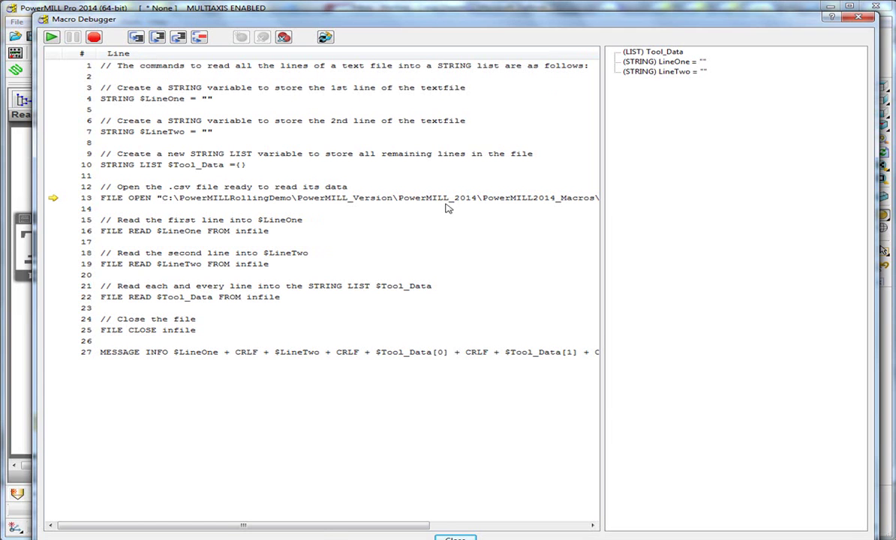
{"action": "left_click_drag", "start_coordinate": [330, 525], "coordinate": [490, 524]}
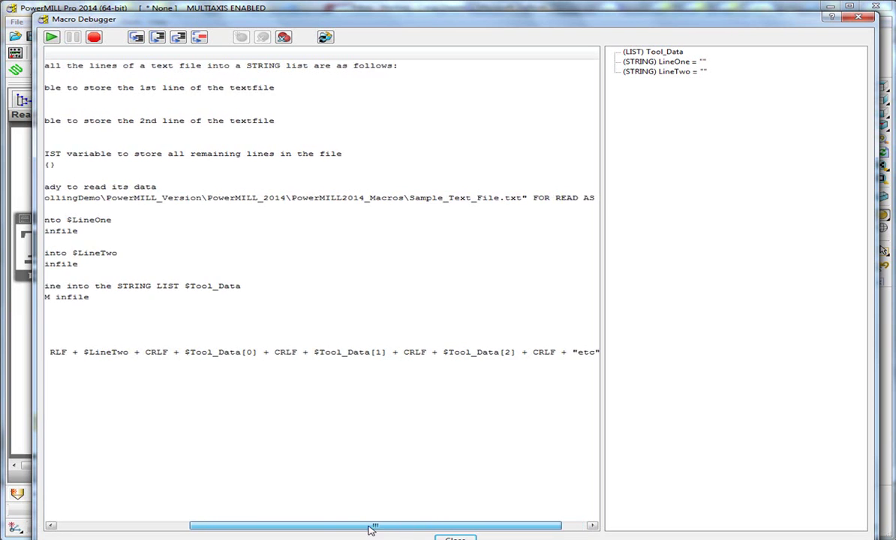
{"action": "left_click_drag", "start_coordinate": [402, 528], "coordinate": [242, 527]}
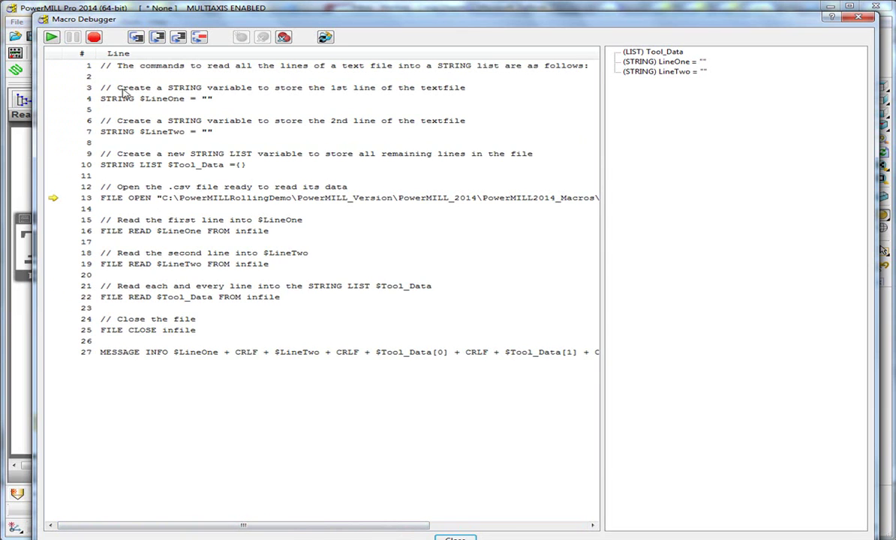
Step: Step through opening the file, filling LineOne, LineTwo and Tool_Data, then expand Tool_Data
{"action": "left_click", "coordinate": [136, 38]}
{"action": "left_click", "coordinate": [136, 39]}
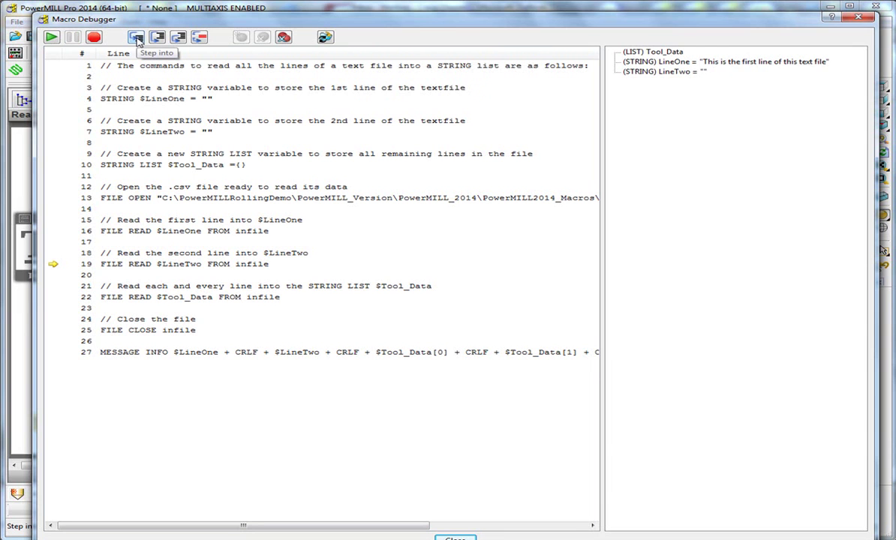
{"action": "left_click", "coordinate": [136, 39]}
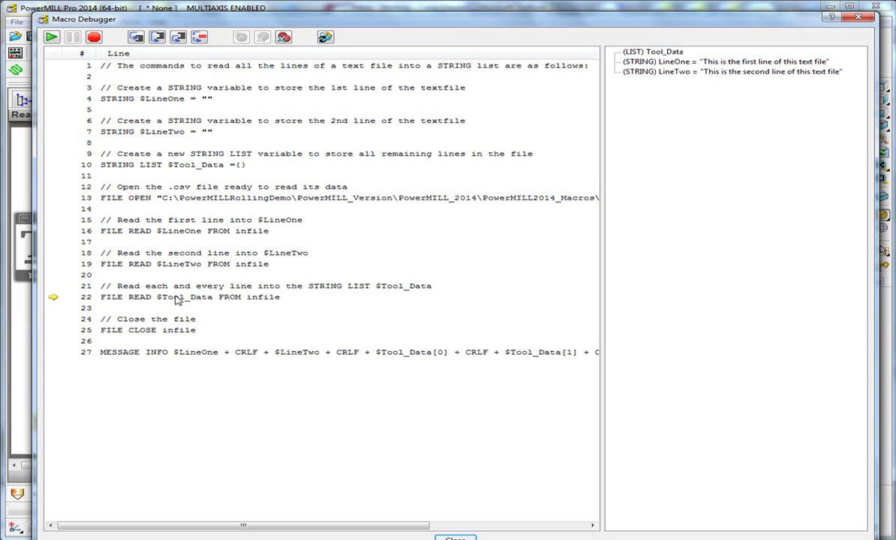
{"action": "left_click", "coordinate": [135, 37]}
{"action": "left_click", "coordinate": [614, 52]}
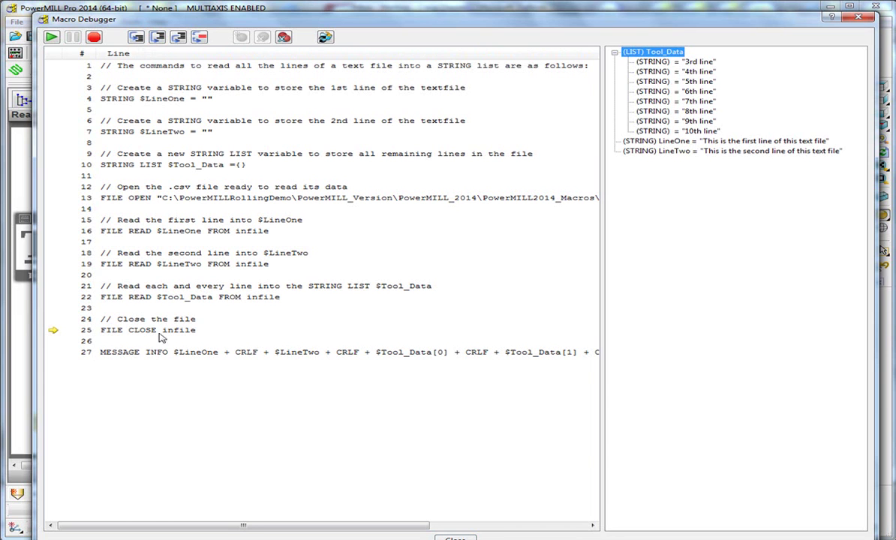
Step: Step over the FILE CLOSE line and scroll the code view to review it
{"action": "left_click", "coordinate": [136, 39]}
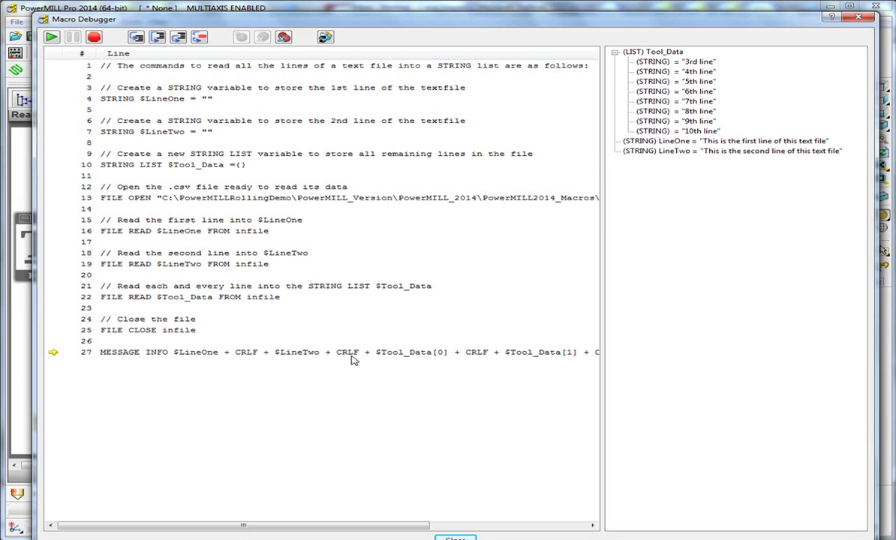
{"action": "left_click_drag", "start_coordinate": [327, 527], "coordinate": [483, 527]}
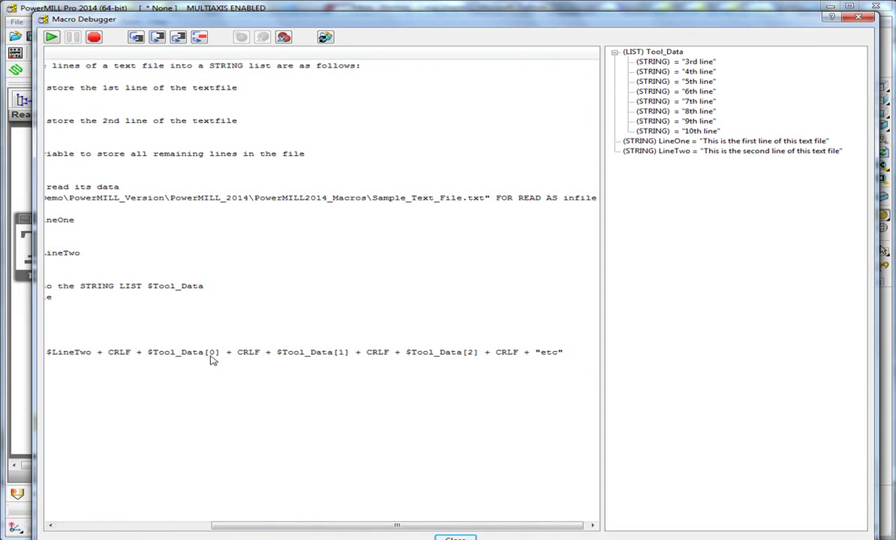
{"action": "left_click_drag", "start_coordinate": [288, 526], "coordinate": [120, 529]}
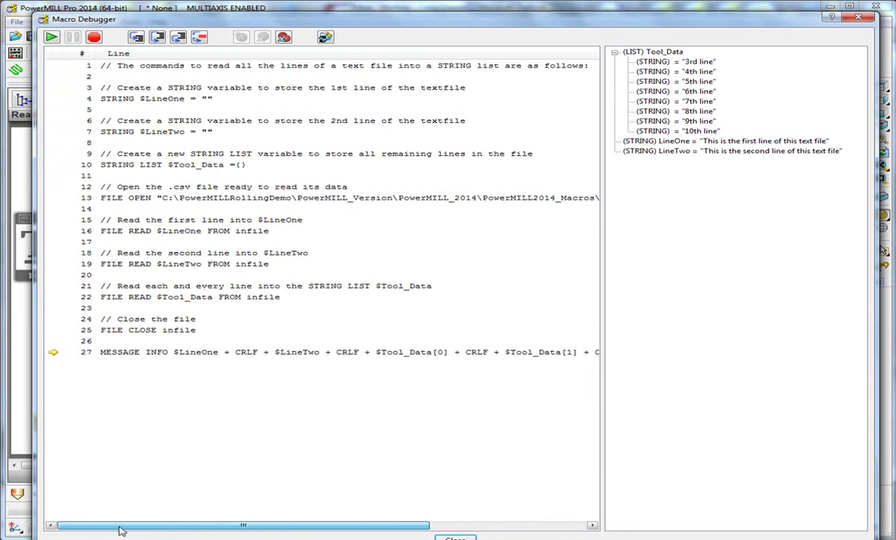
Step: Step through the message line and acknowledge it, then rerun the simple macro and dismiss its message
{"action": "left_click", "coordinate": [135, 38]}
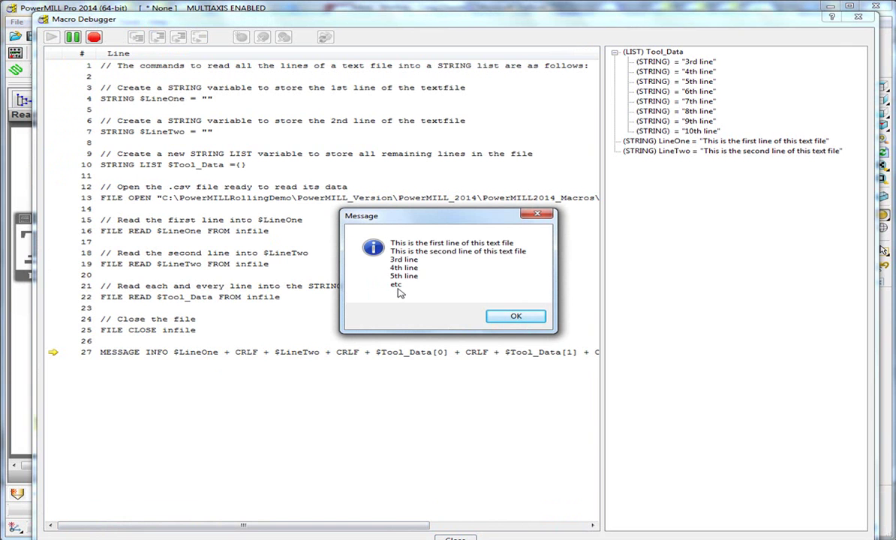
{"action": "left_click", "coordinate": [515, 316]}
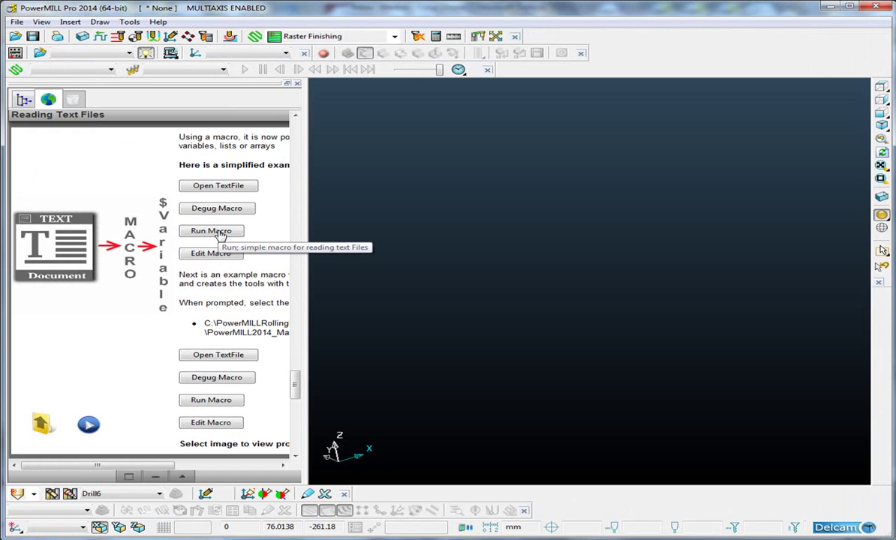
{"action": "left_click", "coordinate": [218, 232]}
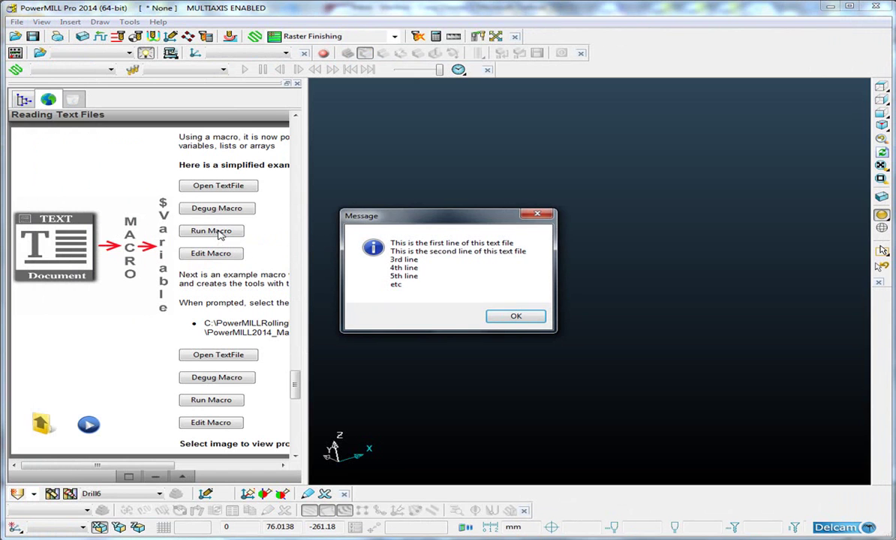
{"action": "left_click", "coordinate": [516, 317]}
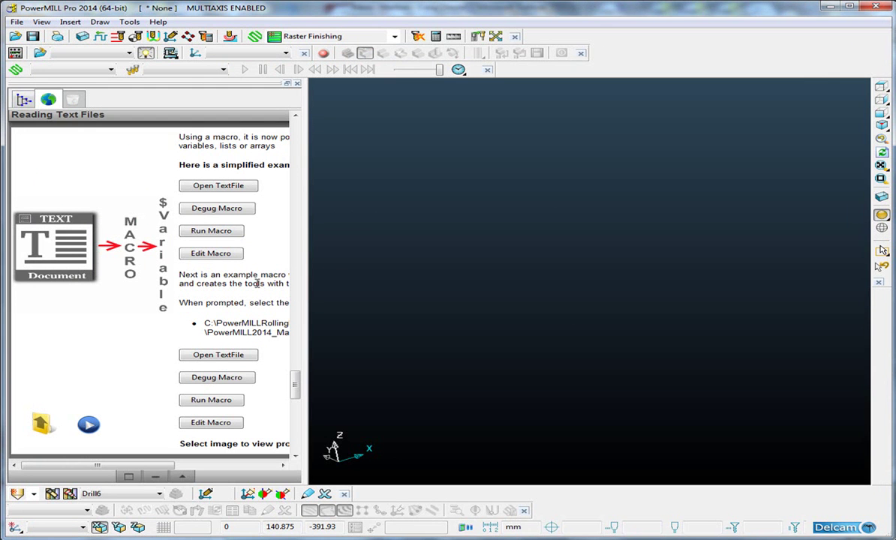
{"action": "left_click", "coordinate": [218, 356]}
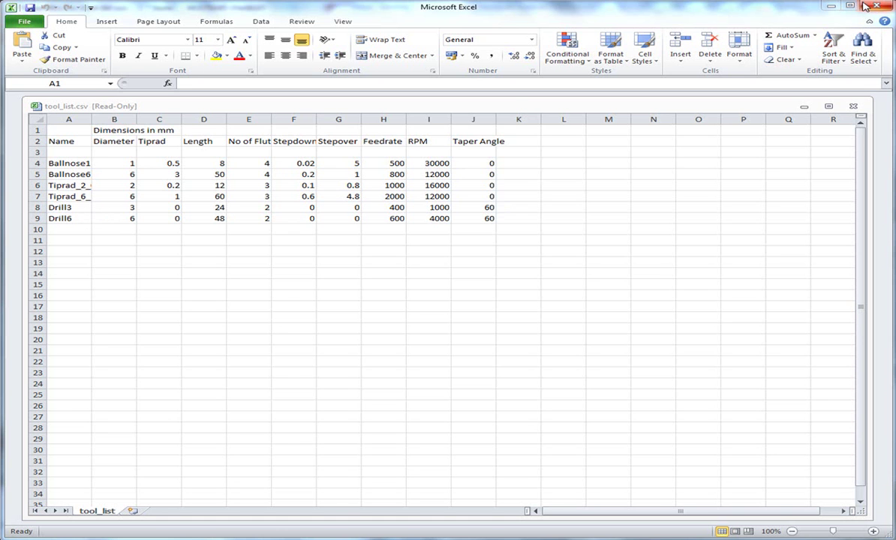
{"action": "left_click", "coordinate": [831, 8]}
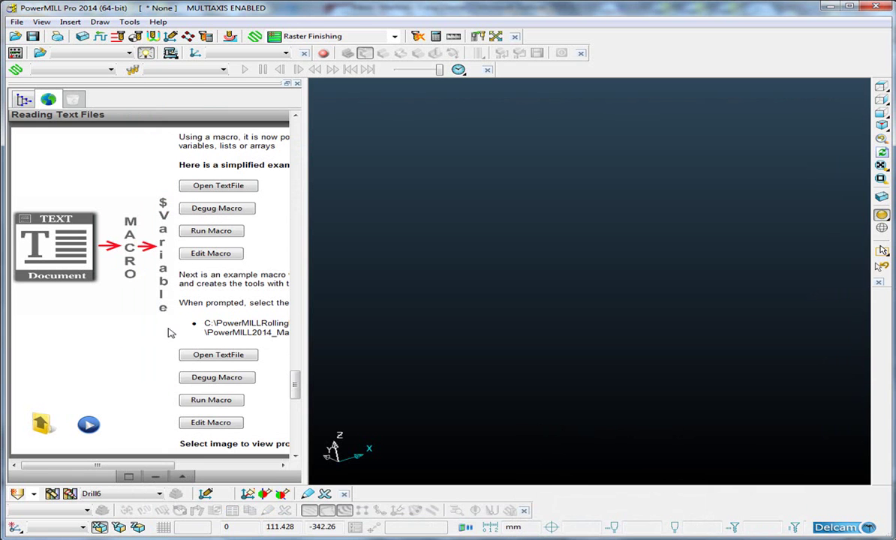
Step: Run the tool-creating macro with tool_list.csv from the PowerMILL2014_Macros folder
{"action": "left_click", "coordinate": [214, 403]}
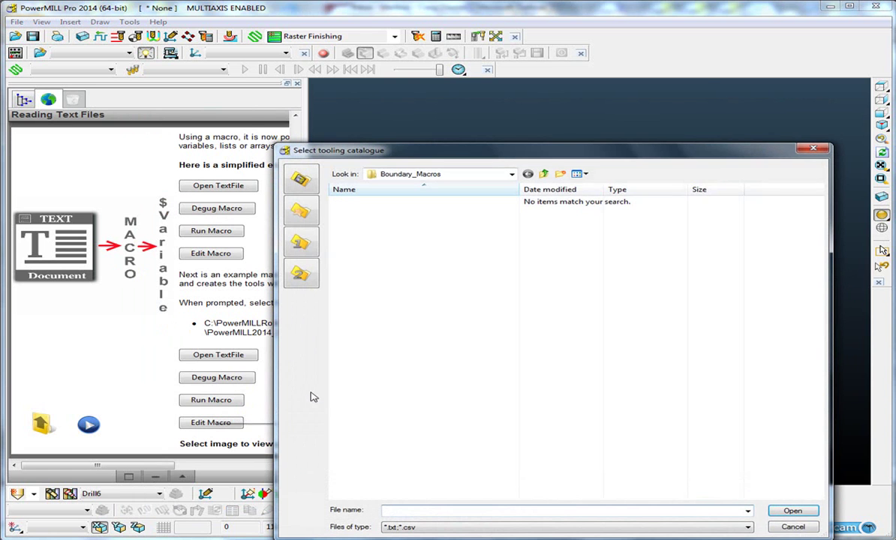
{"action": "left_click", "coordinate": [300, 274]}
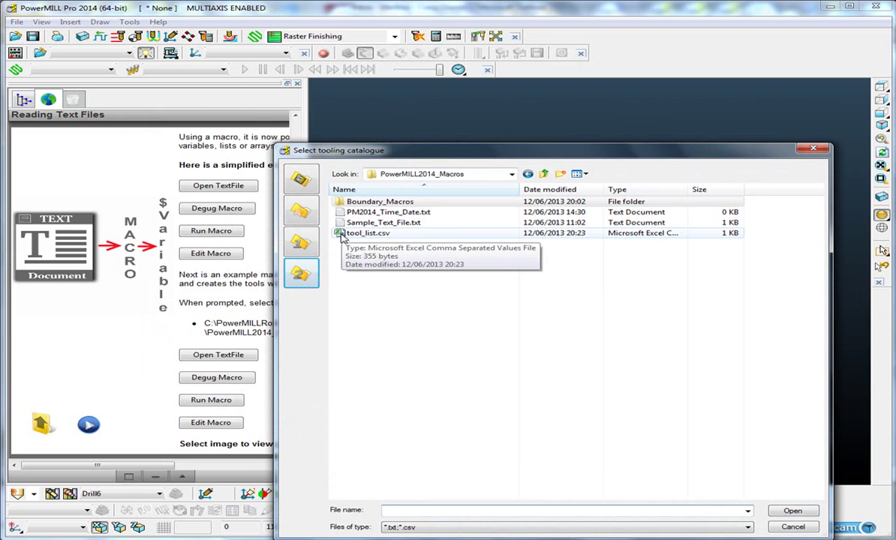
{"action": "double_click", "coordinate": [352, 234]}
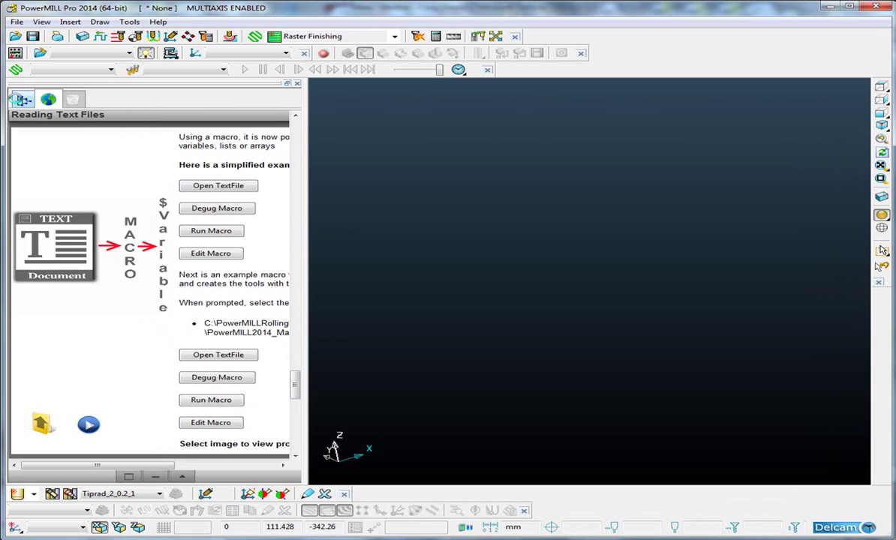
Step: Inspect the new tools Ballnose1_1 through Drill6_1 in the Explorer tools tree
{"action": "left_click", "coordinate": [22, 99]}
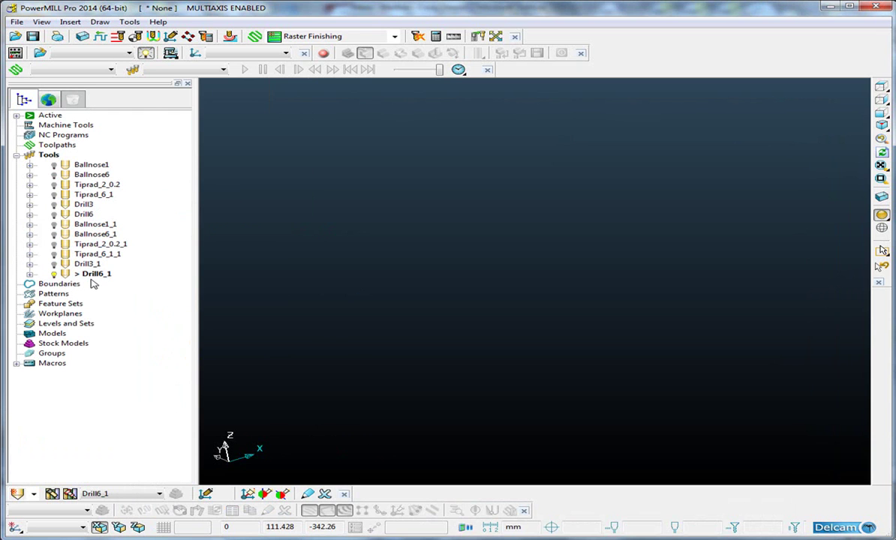
{"action": "left_click", "coordinate": [96, 224]}
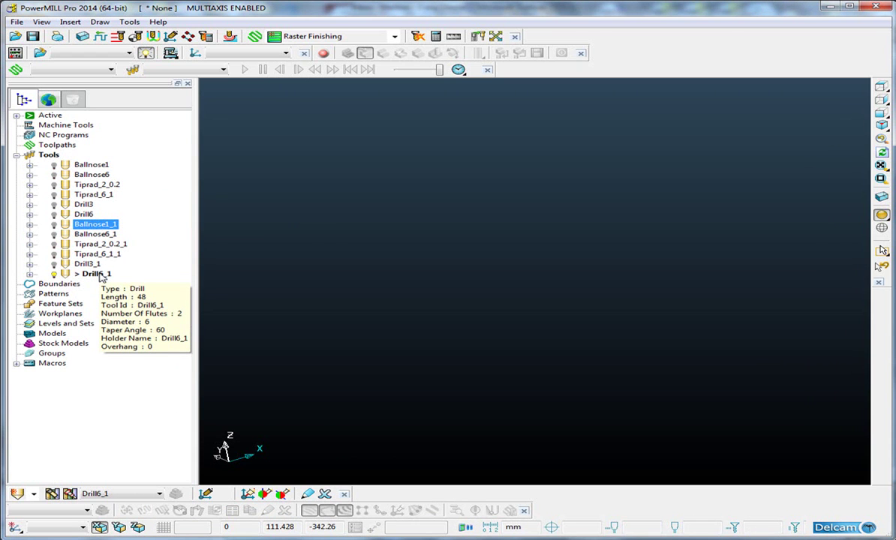
{"action": "left_click", "coordinate": [102, 275], "text": "shift"}
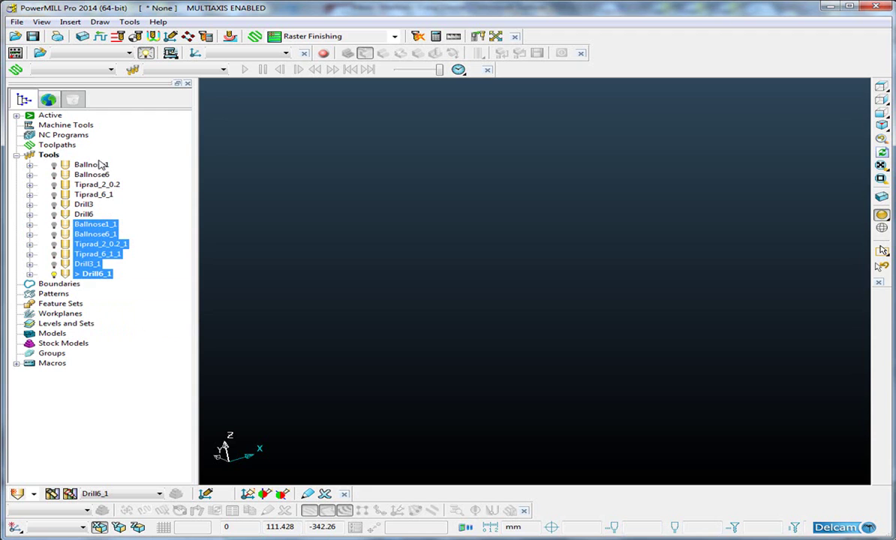
{"action": "left_click", "coordinate": [133, 295]}
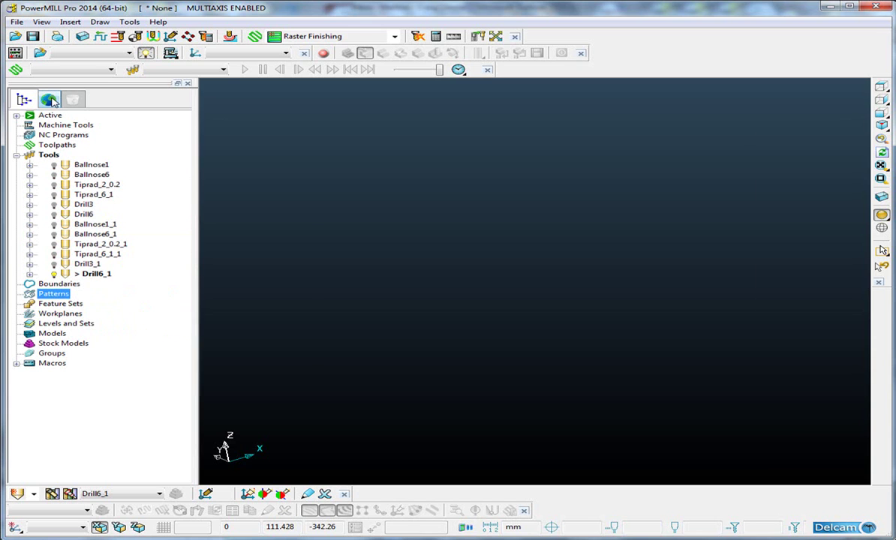
Step: Rerun the tool-creating macro with tool_list.csv and view the added _2 tools in Explorer
{"action": "left_click", "coordinate": [50, 101]}
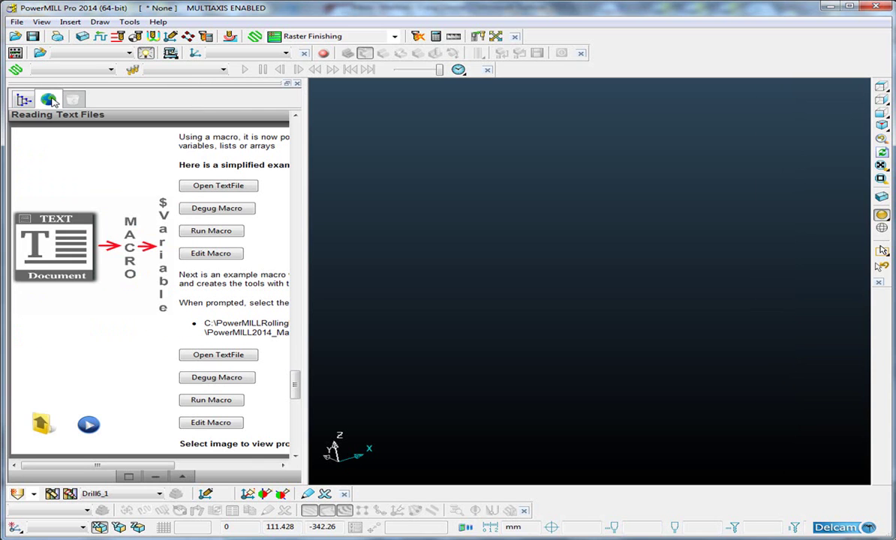
{"action": "left_click", "coordinate": [213, 403]}
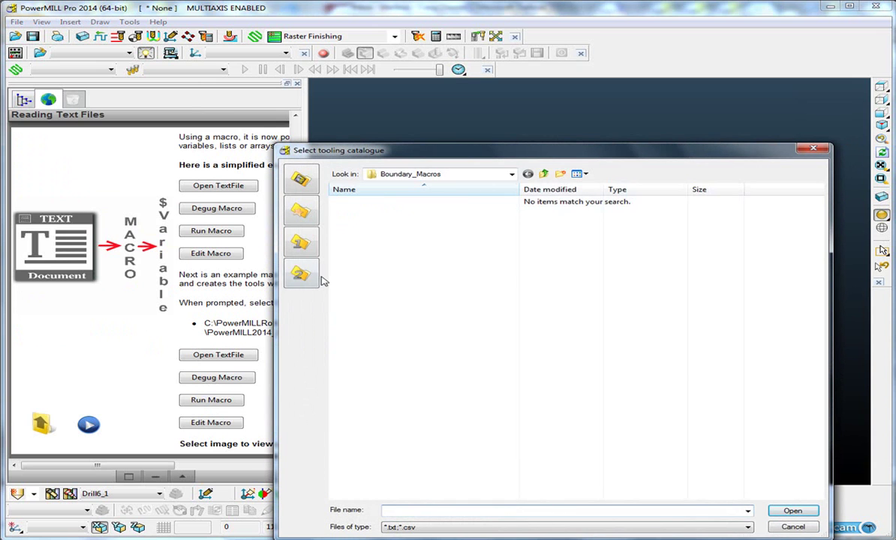
{"action": "left_click", "coordinate": [300, 275]}
{"action": "double_click", "coordinate": [374, 290]}
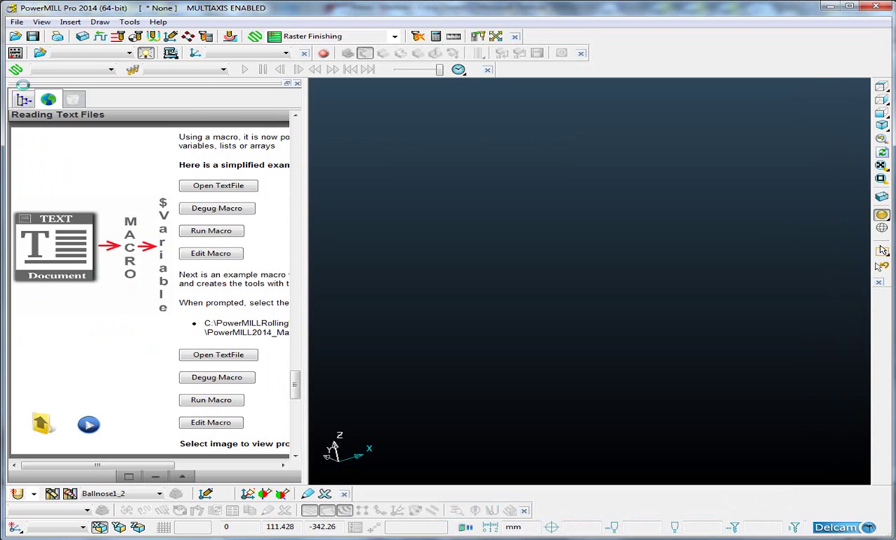
{"action": "left_click", "coordinate": [18, 99]}
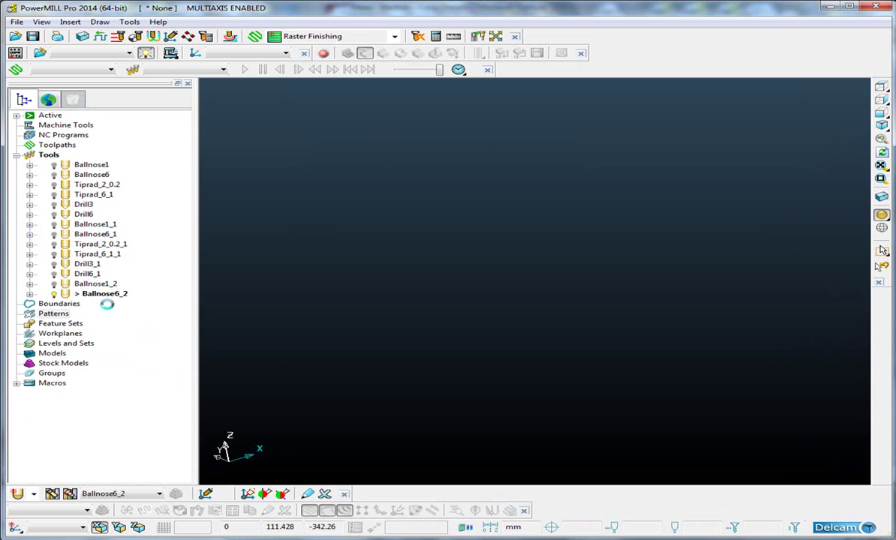